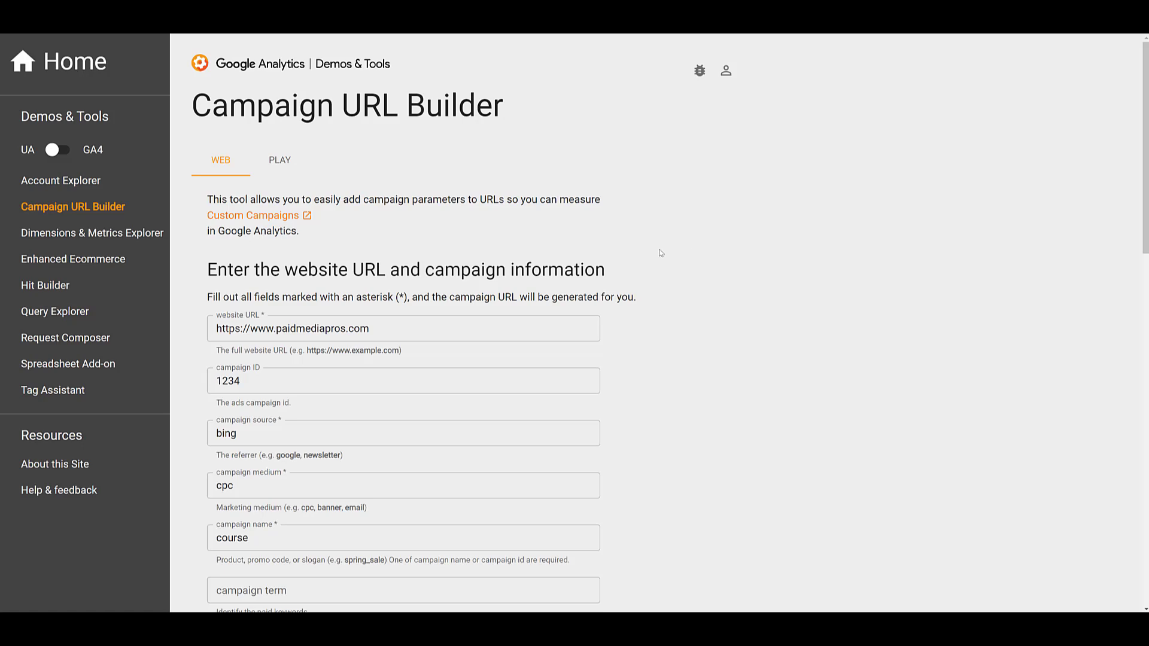
Highlight the utm_id=1234 part of the generated campaign URL.
scroll(646, 308, down, 4)
scroll(647, 308, down, 4)
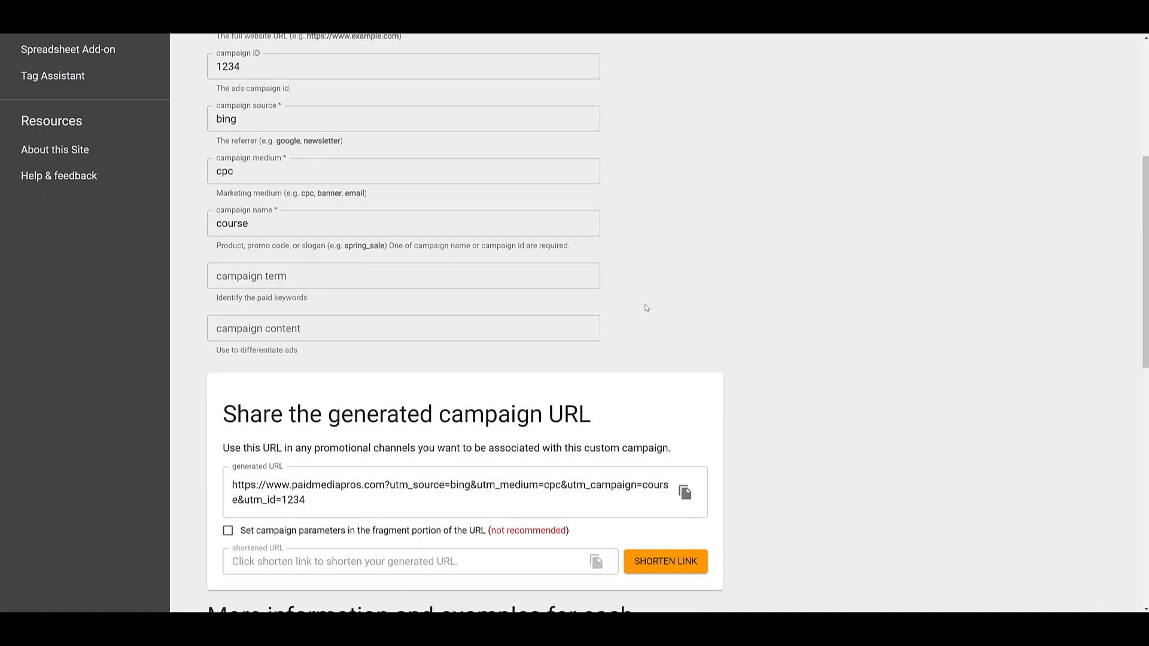
drag(307, 396, 244, 405)
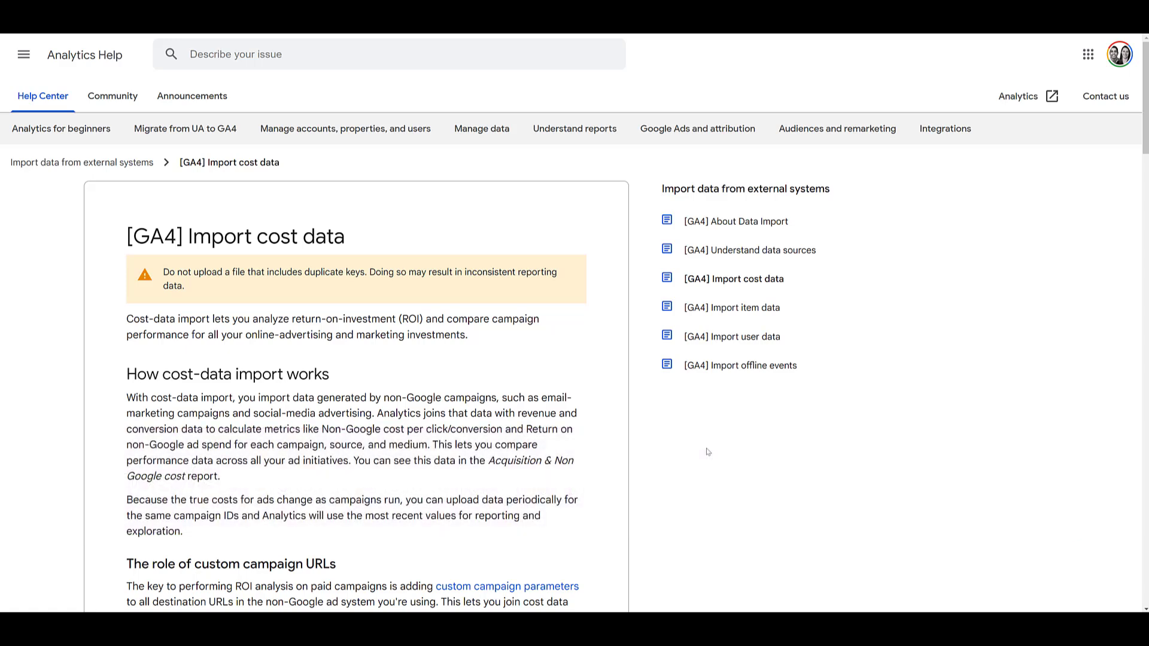
Jump to the cost-data CSV template section of the Import cost data article.
scroll(707, 452, down, 7)
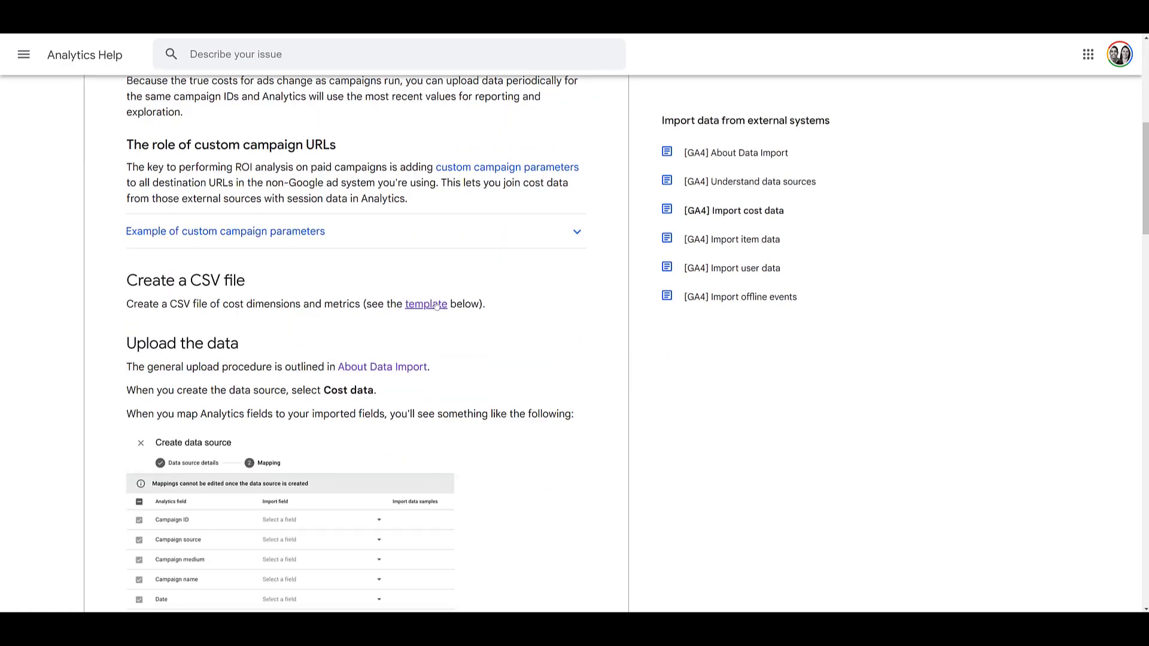
click(430, 307)
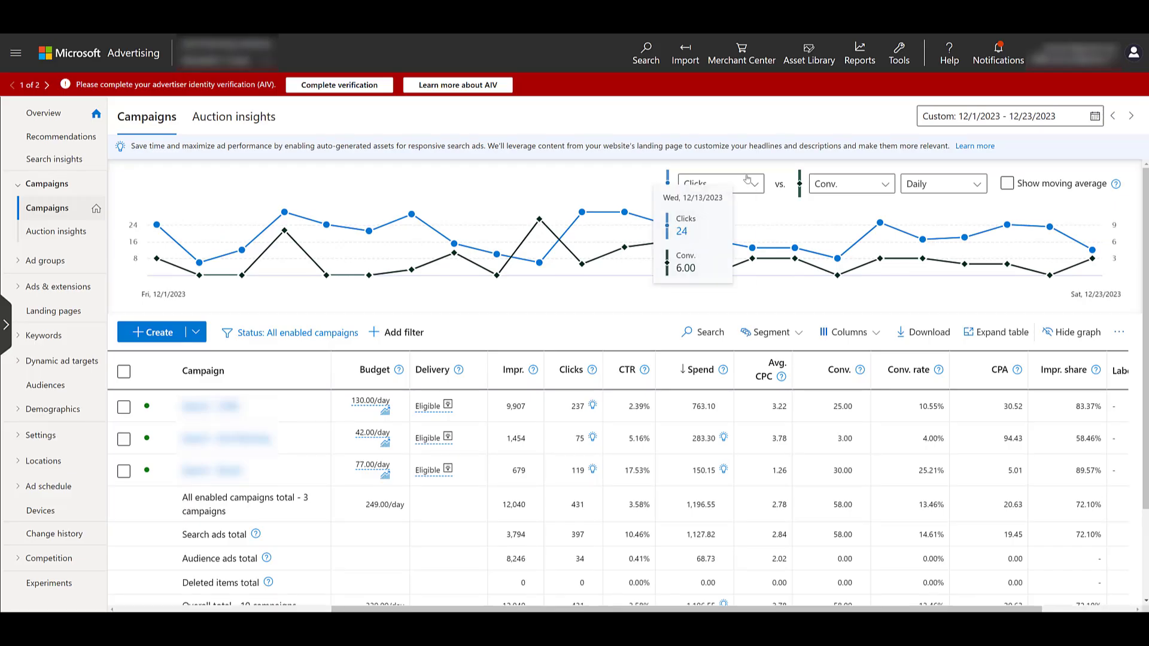
Open the Campaign by Date report covering 12/1/2023 to 12/23/2023 from Reports.
click(861, 60)
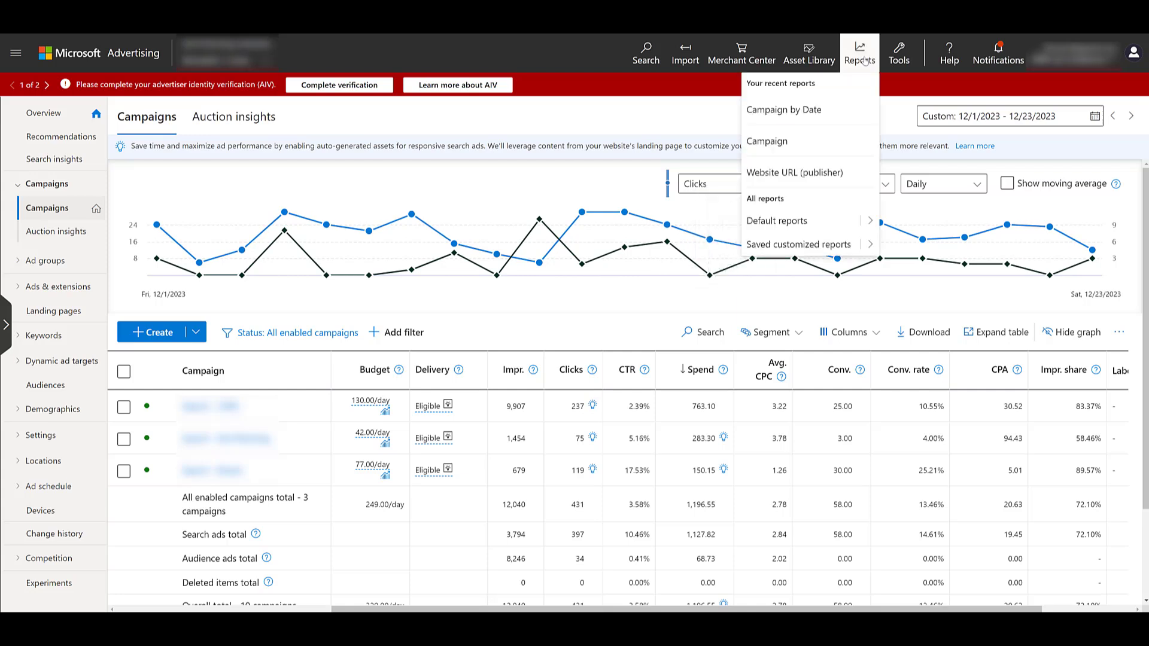
click(781, 113)
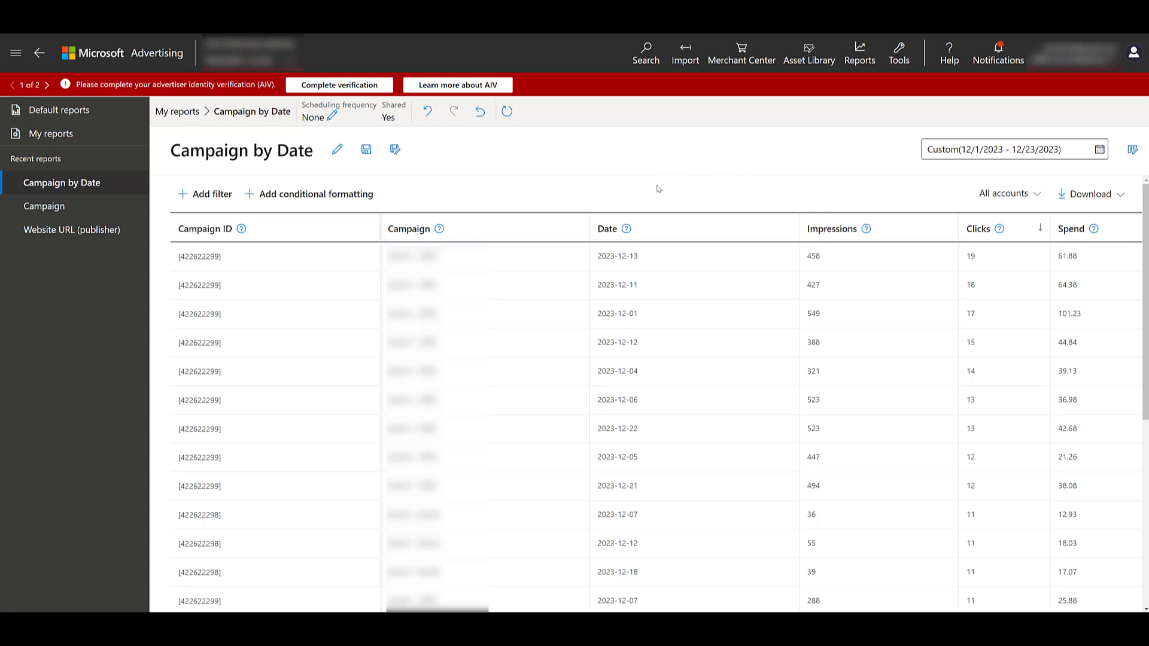
Browse the default reports and bring up the report's download format options, such as .zip (.csv).
click(863, 73)
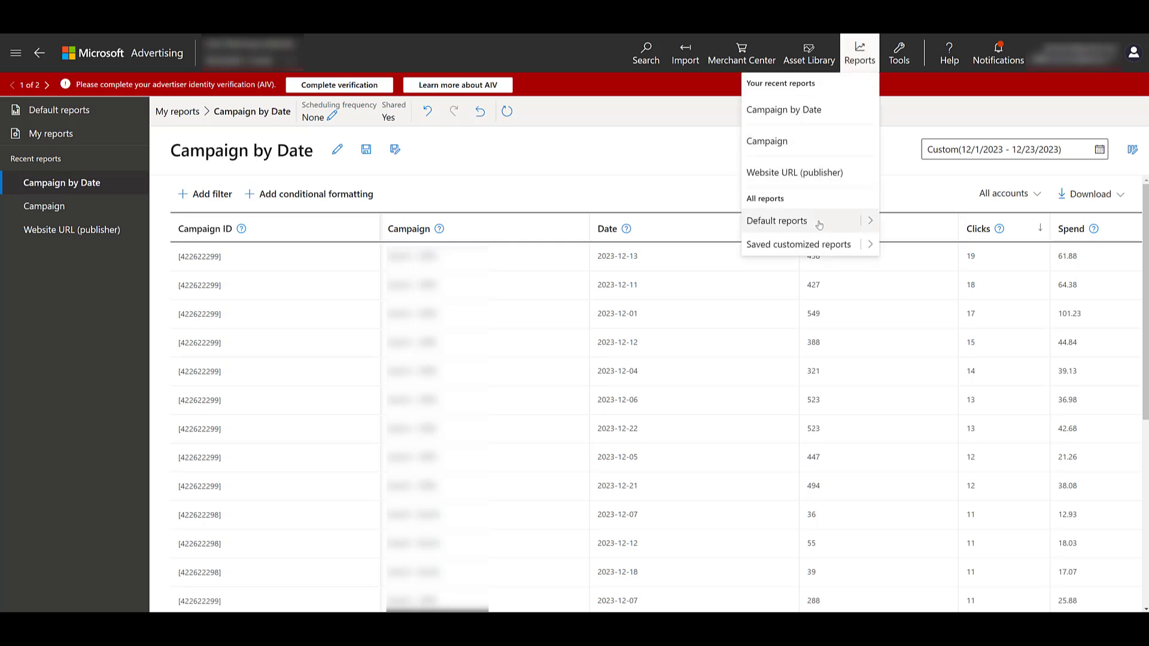
click(863, 227)
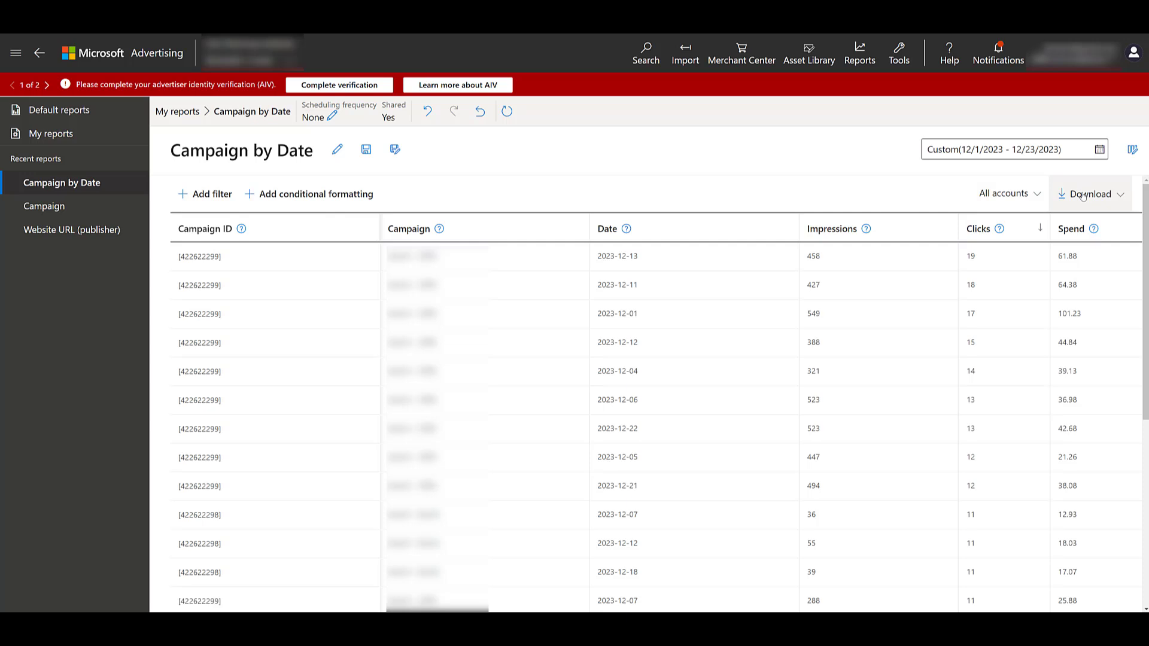
click(1083, 196)
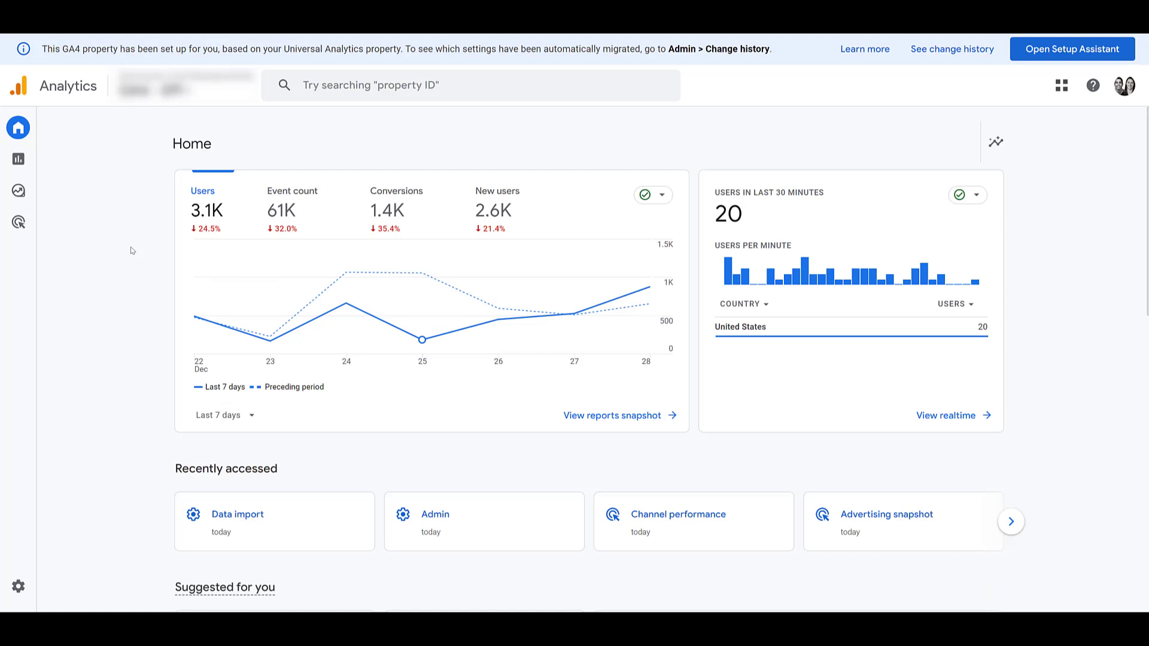
Go to Admin > Data import and start a new Cost data source.
click(29, 590)
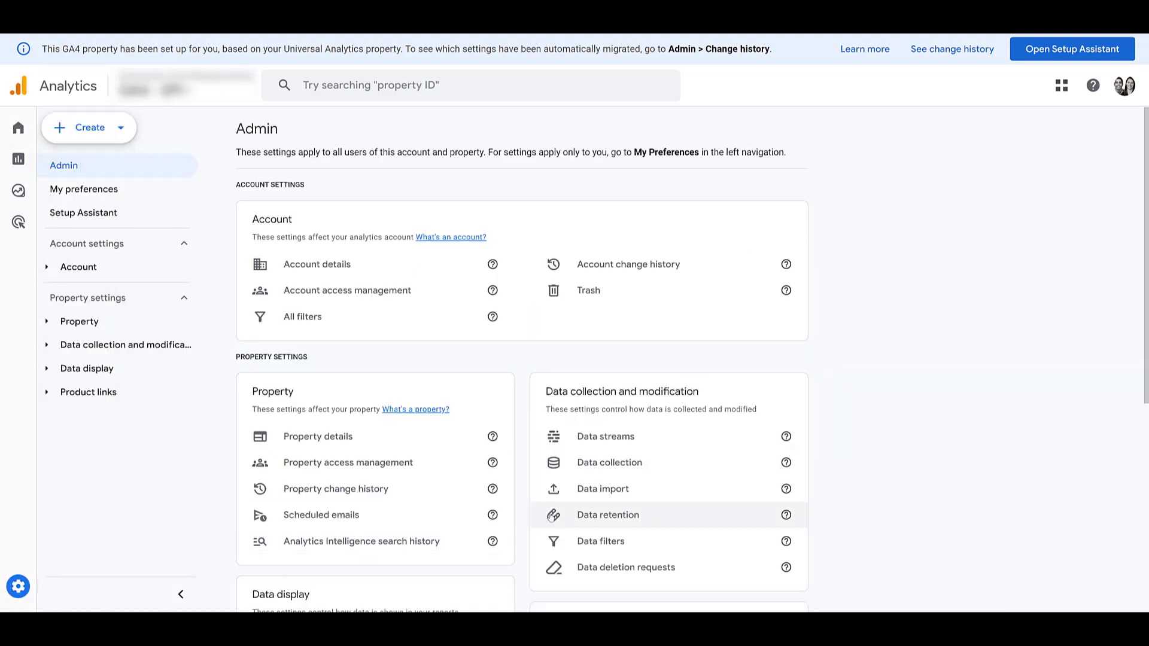
click(658, 493)
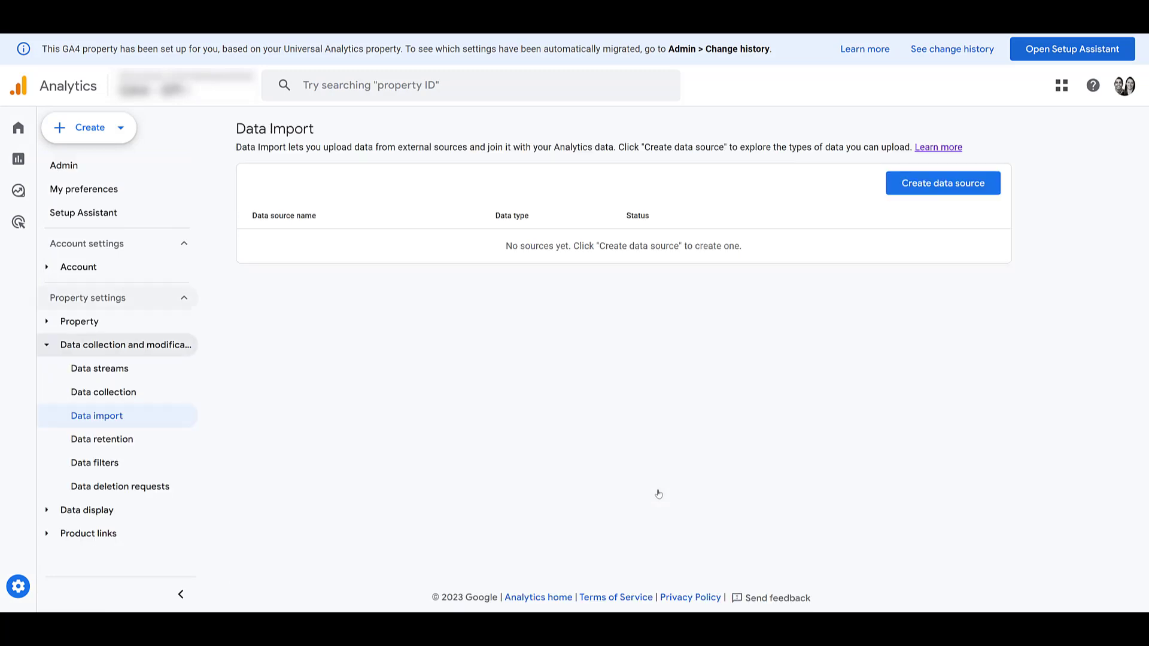
click(975, 191)
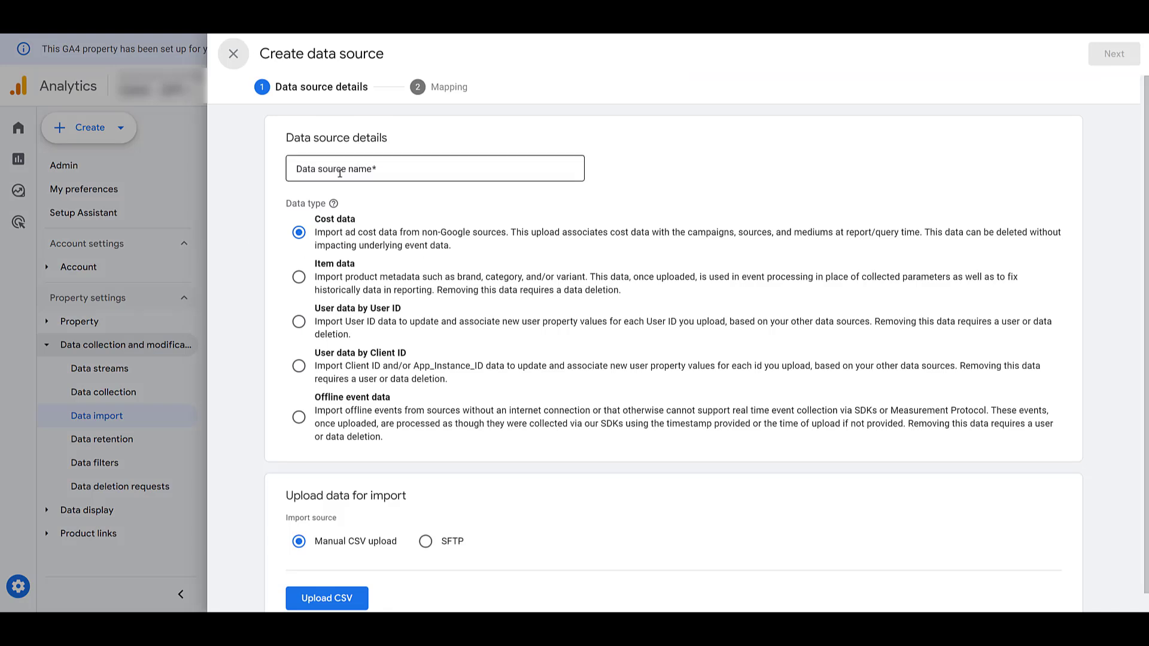
Name the data source 'Cost Data December 2023' and upload the cost template CSV.
click(340, 173)
text(Cost Data December 2023)
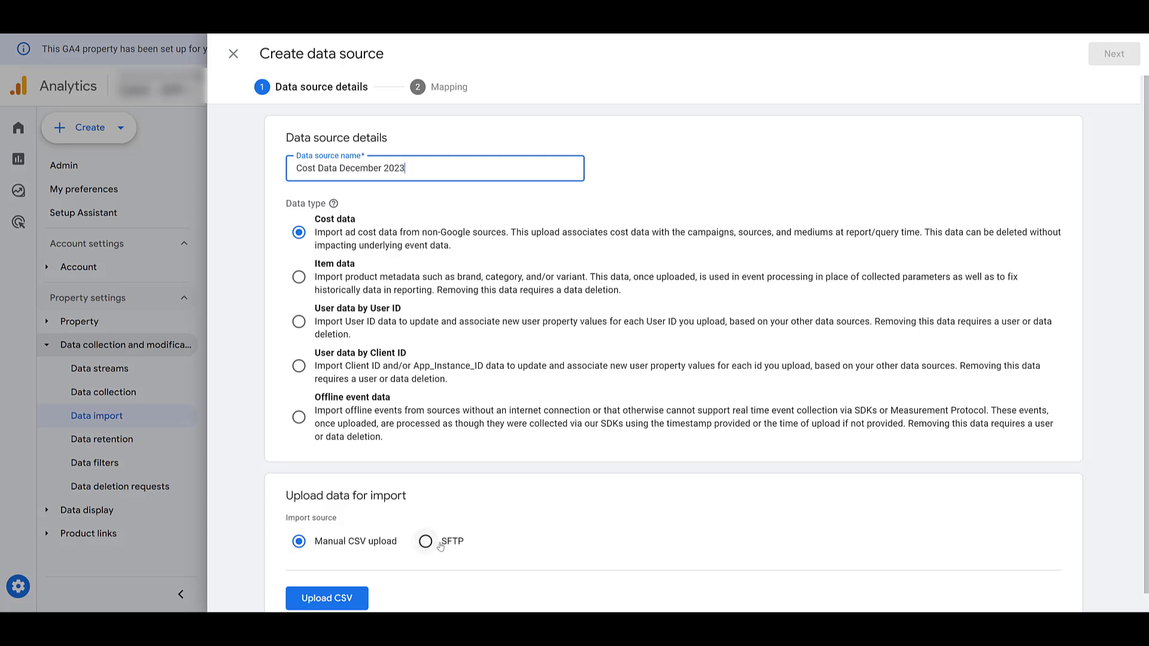
click(344, 599)
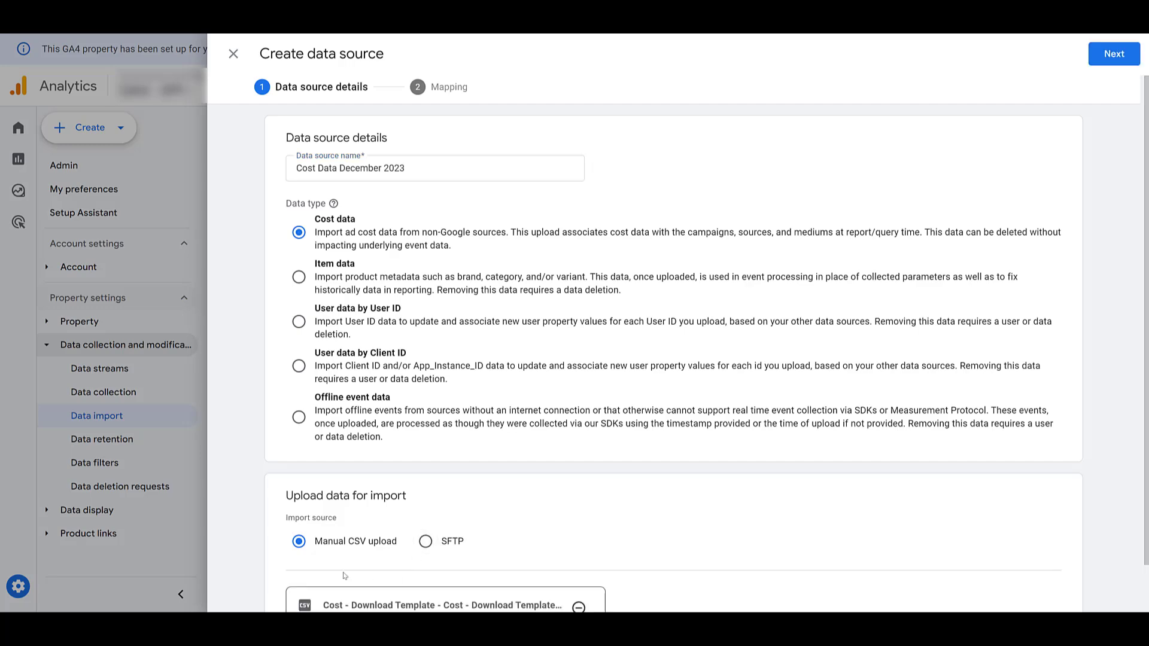
scroll(344, 575, down, 1)
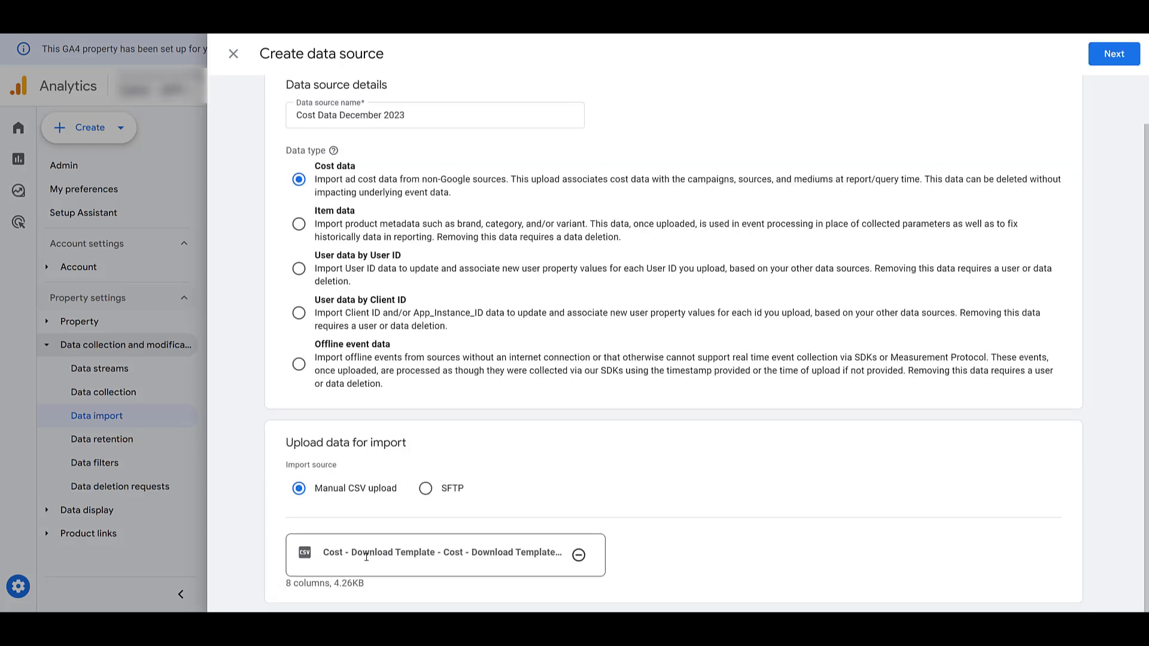
Move to field mapping and include daily cost, clicks and impressions in the import.
click(1113, 55)
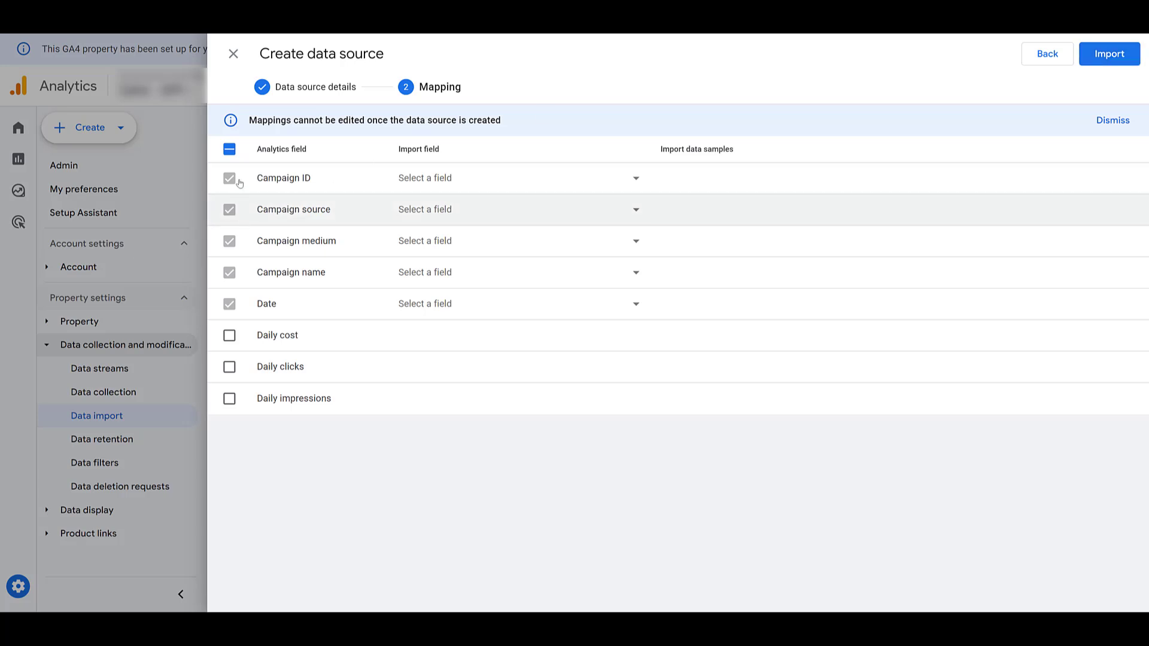
click(229, 337)
click(229, 367)
click(229, 403)
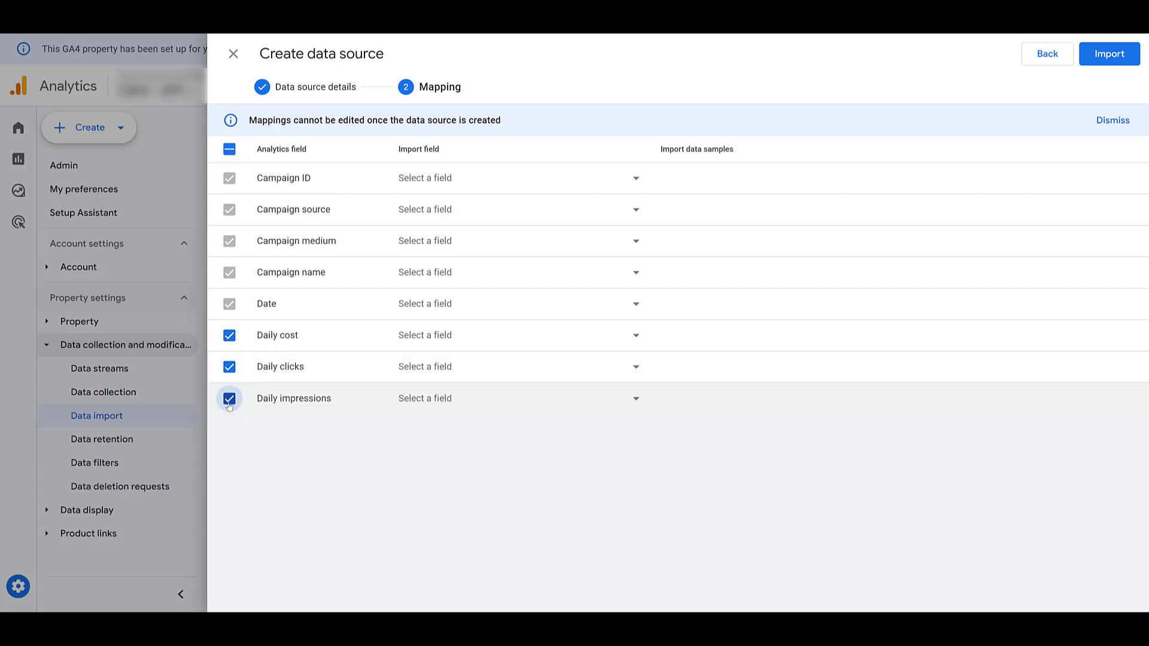
Map campaign_id, source and medium columns to Campaign ID, source and medium, then import.
click(636, 180)
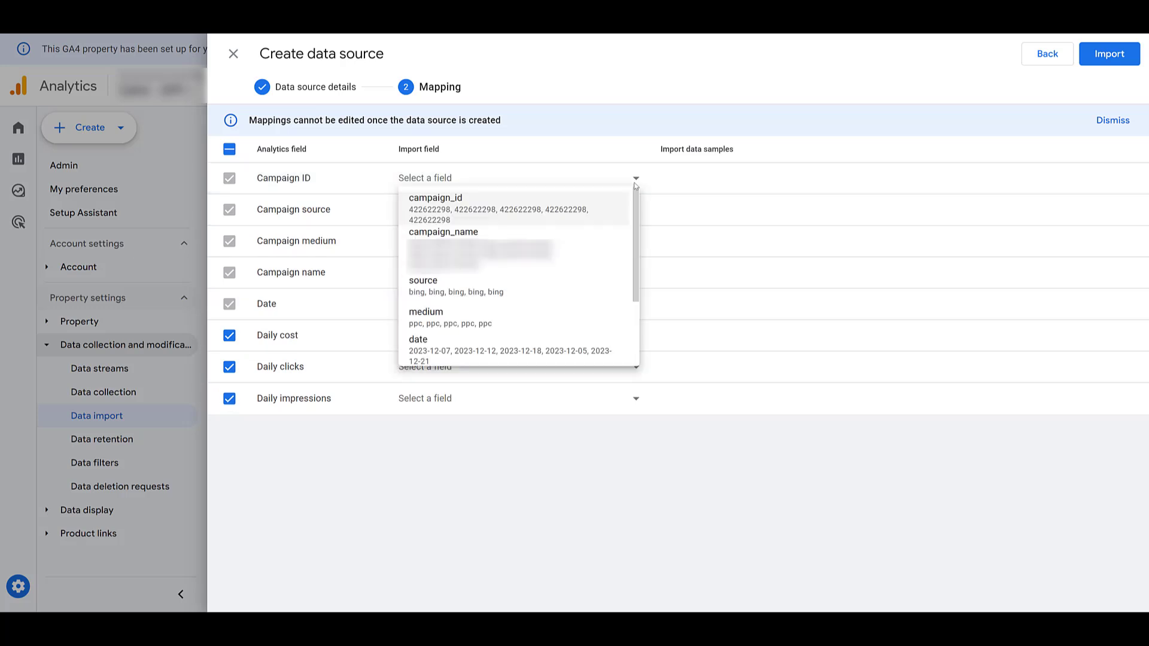
click(579, 211)
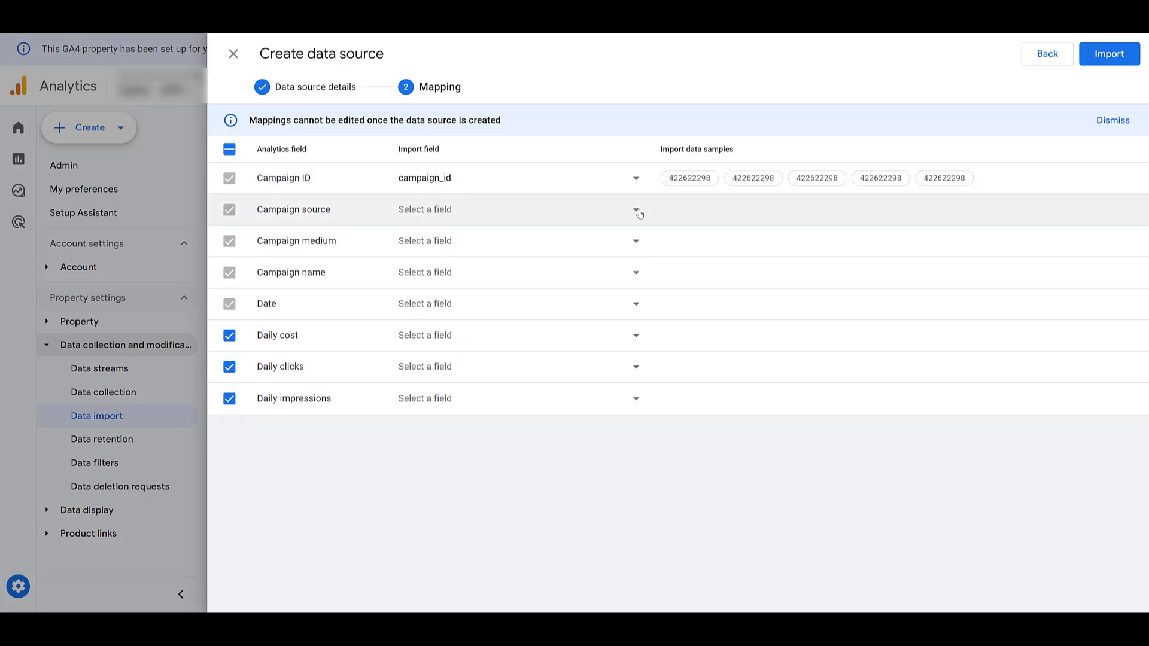
click(636, 211)
click(515, 335)
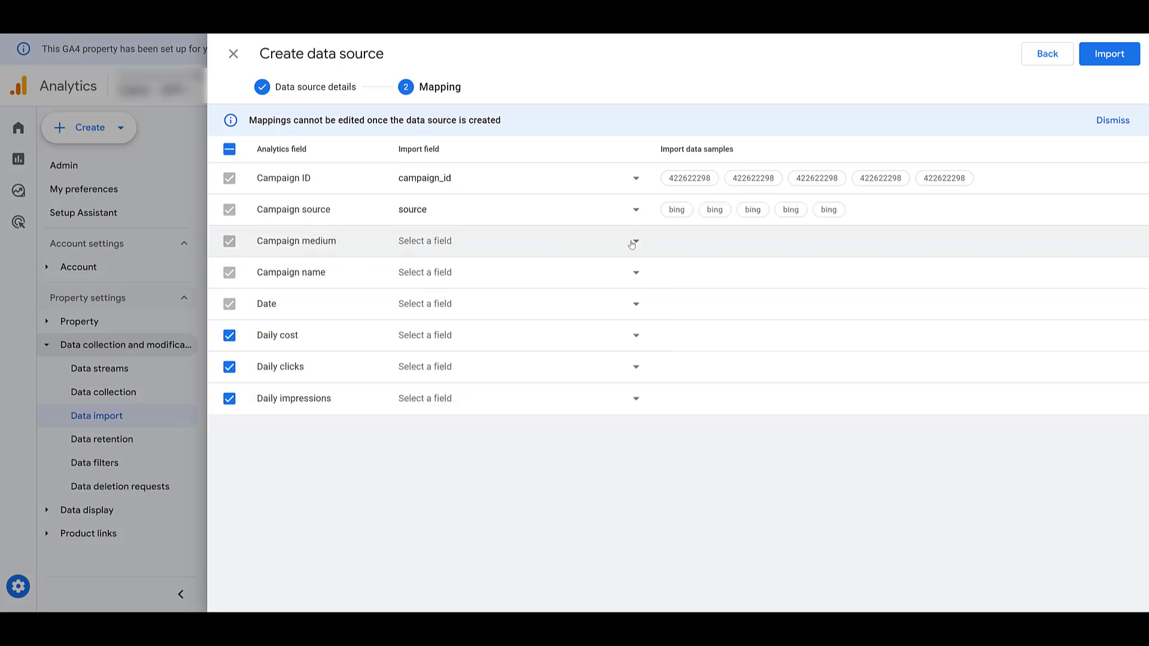
click(634, 241)
click(521, 386)
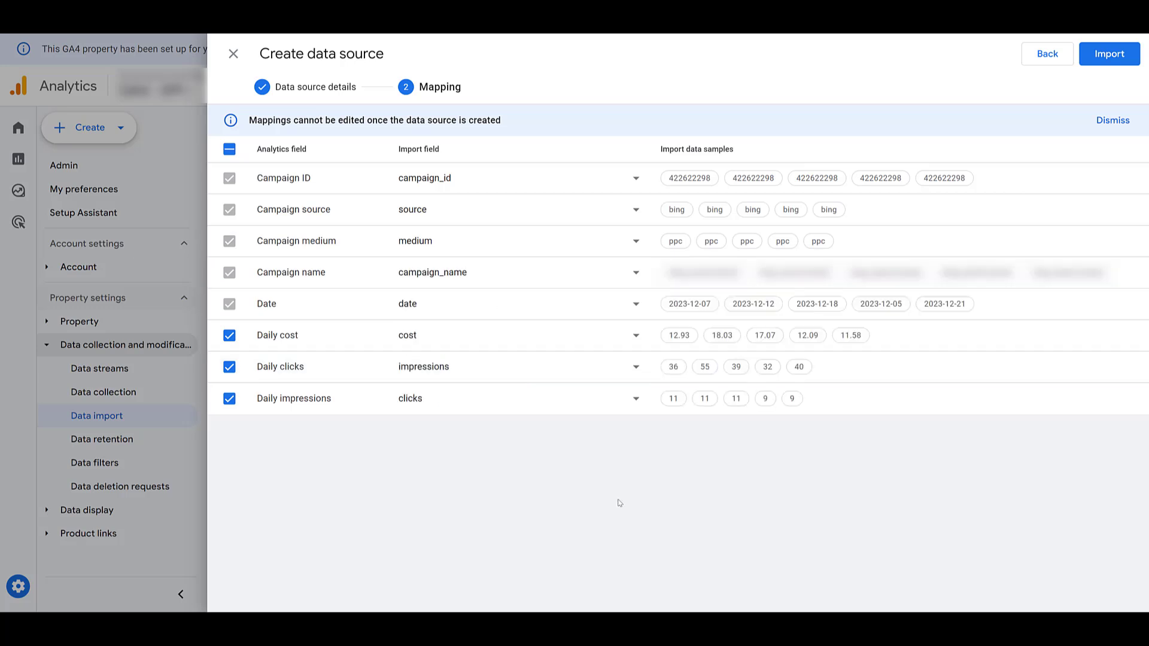
click(1108, 54)
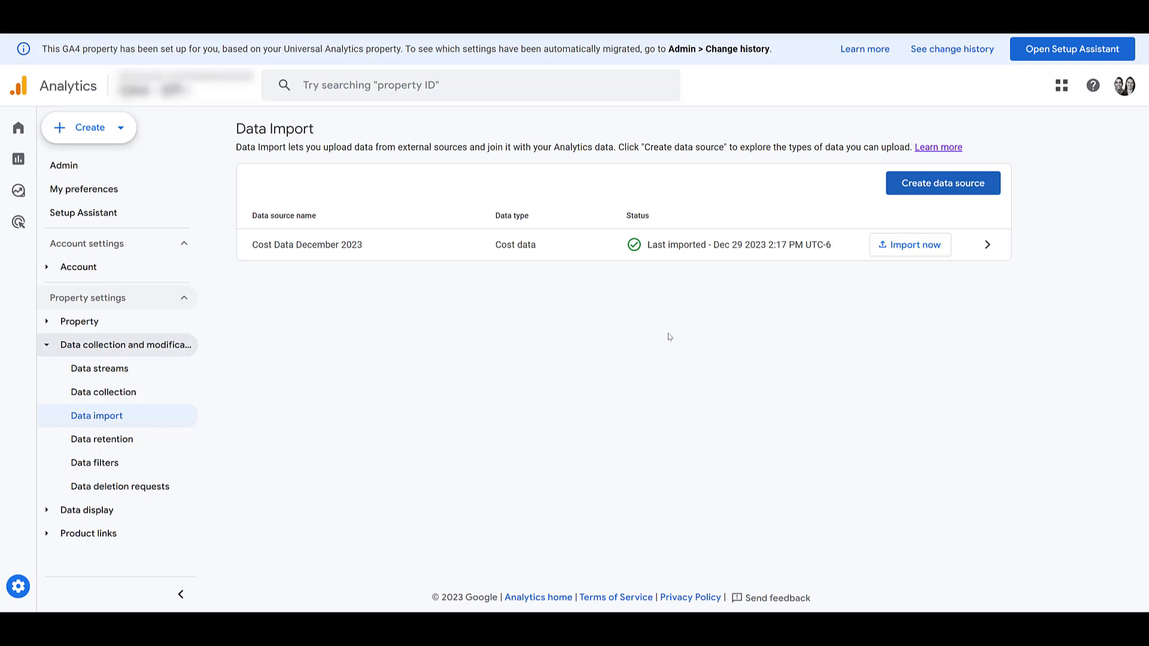
Open Cost Data December 2023's details showing 100.0% imported and a 13.7% match rate.
click(905, 254)
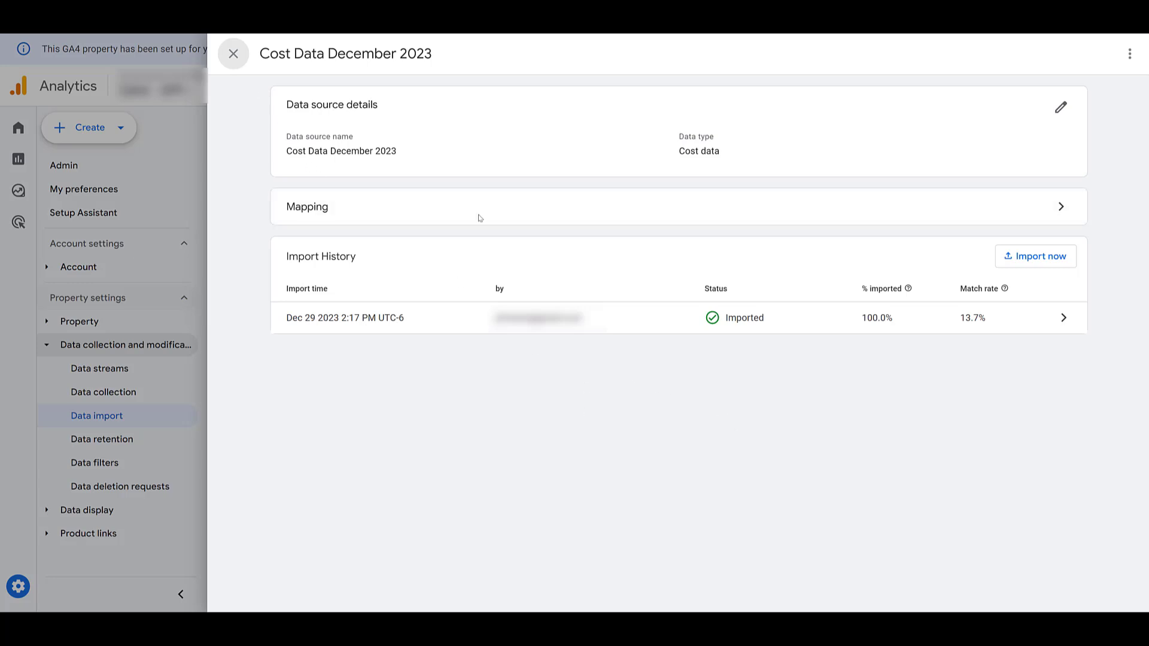
Close the details panel and open Acquisition's Non Google cost report down to its campaign table.
click(233, 54)
mouse_move(41, 162)
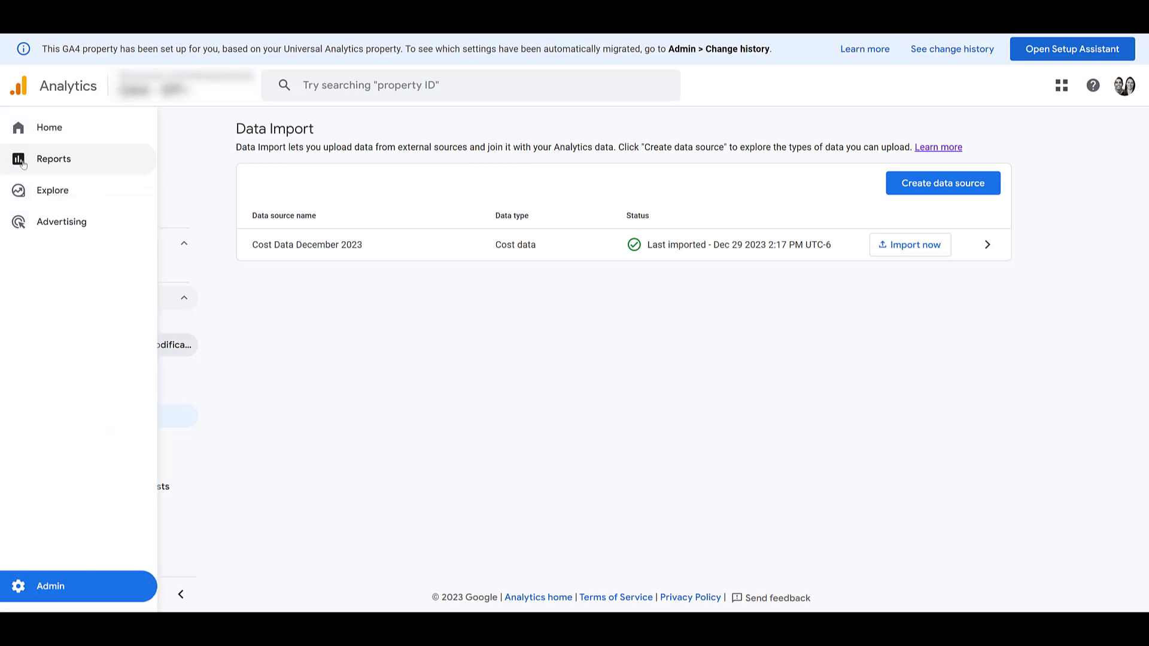
click(42, 166)
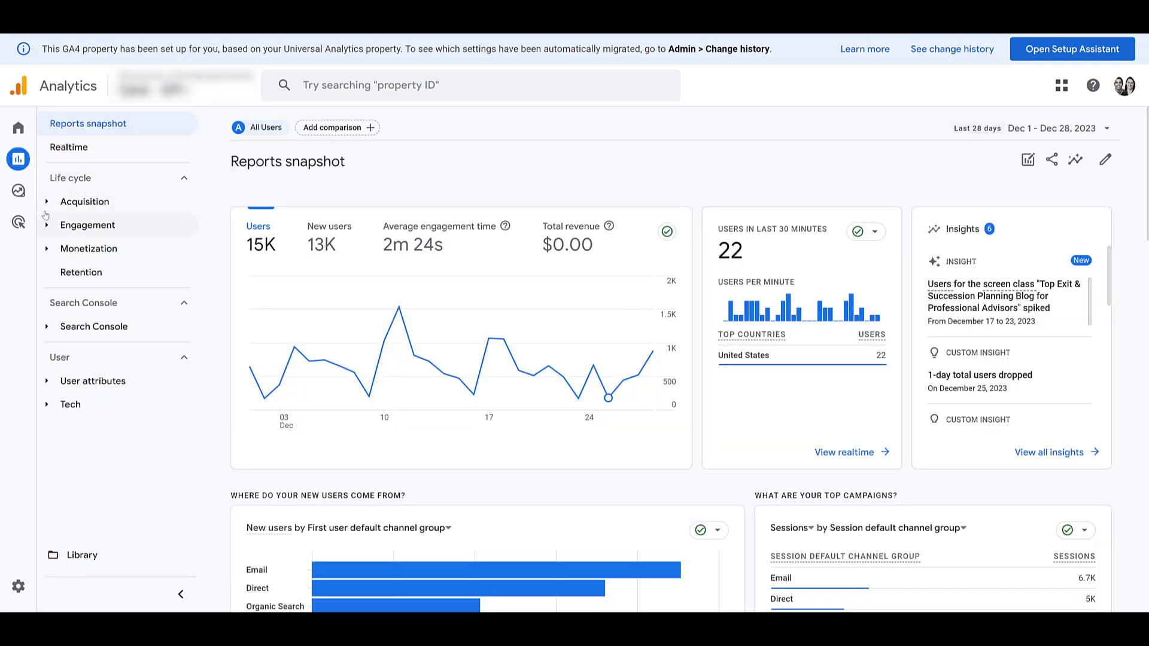
click(47, 205)
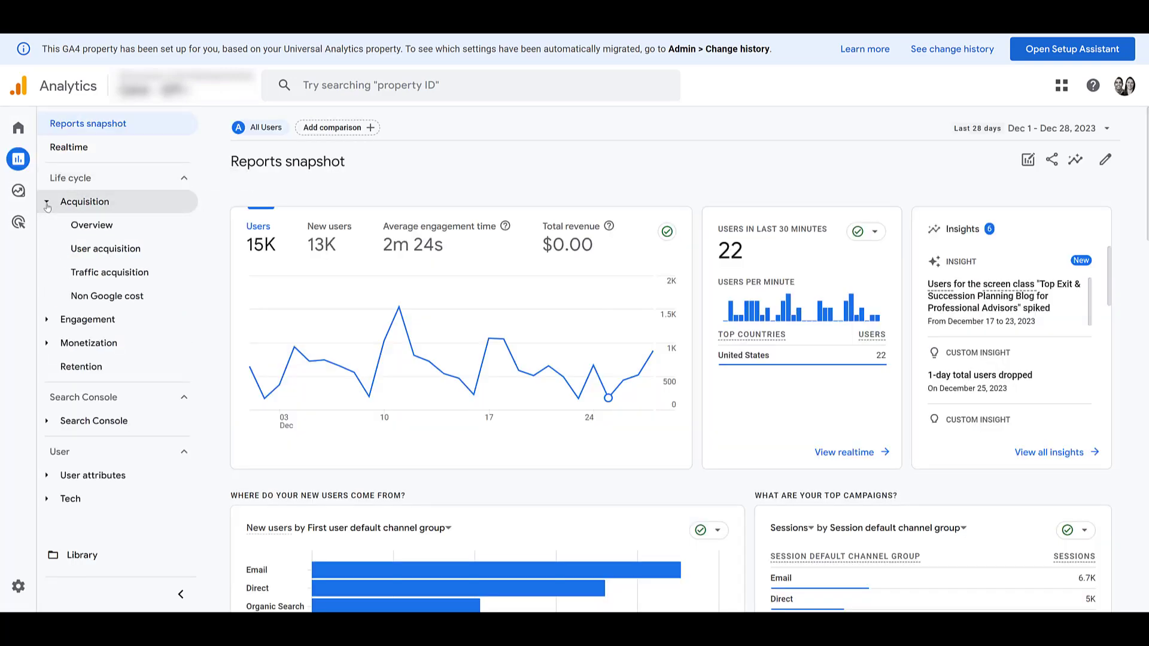
click(120, 304)
scroll(308, 321, down, 5)
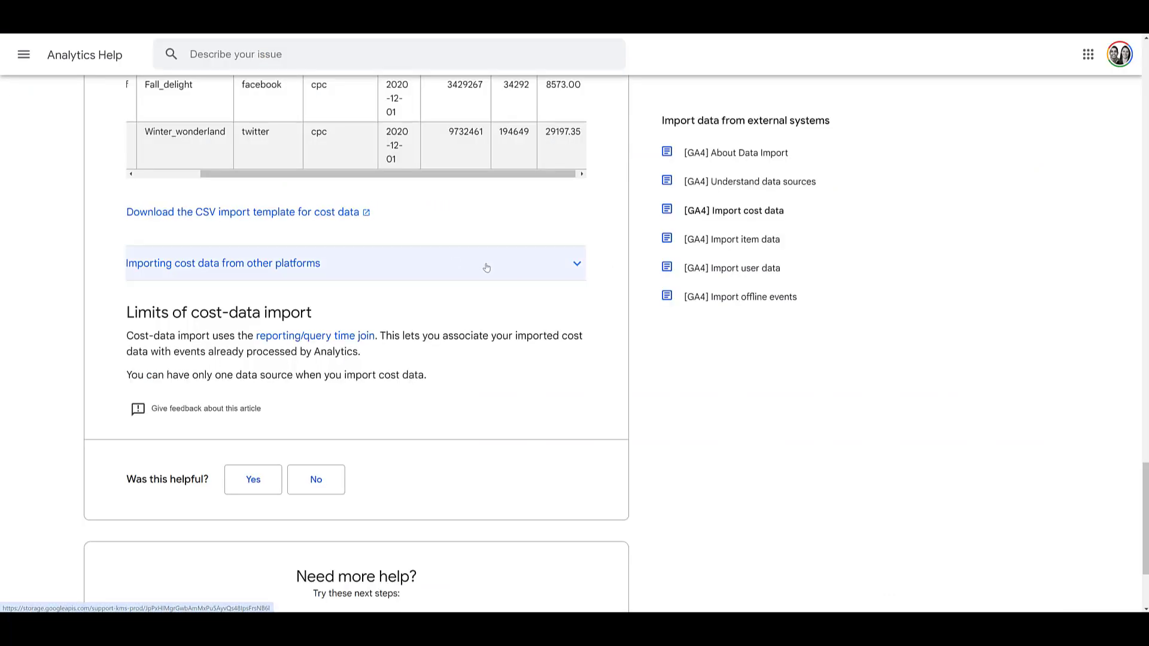
Expand 'Importing cost data from other platforms' and scroll past the Microsoft instructions.
click(546, 272)
scroll(397, 325, down, 8)
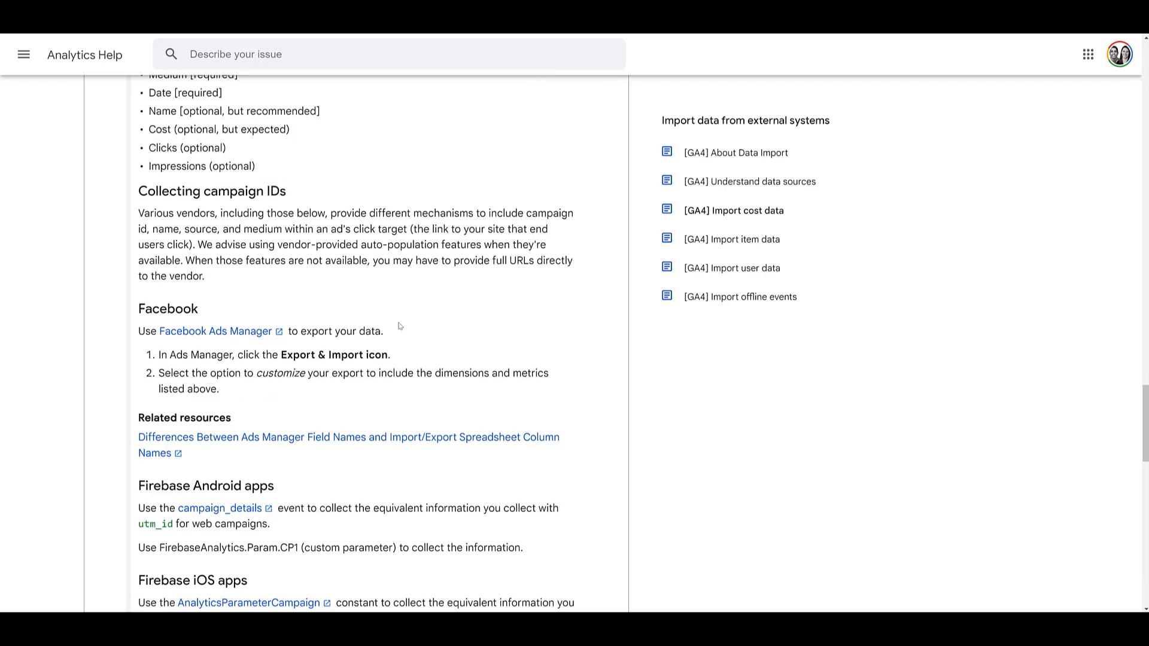
scroll(400, 326, down, 1)
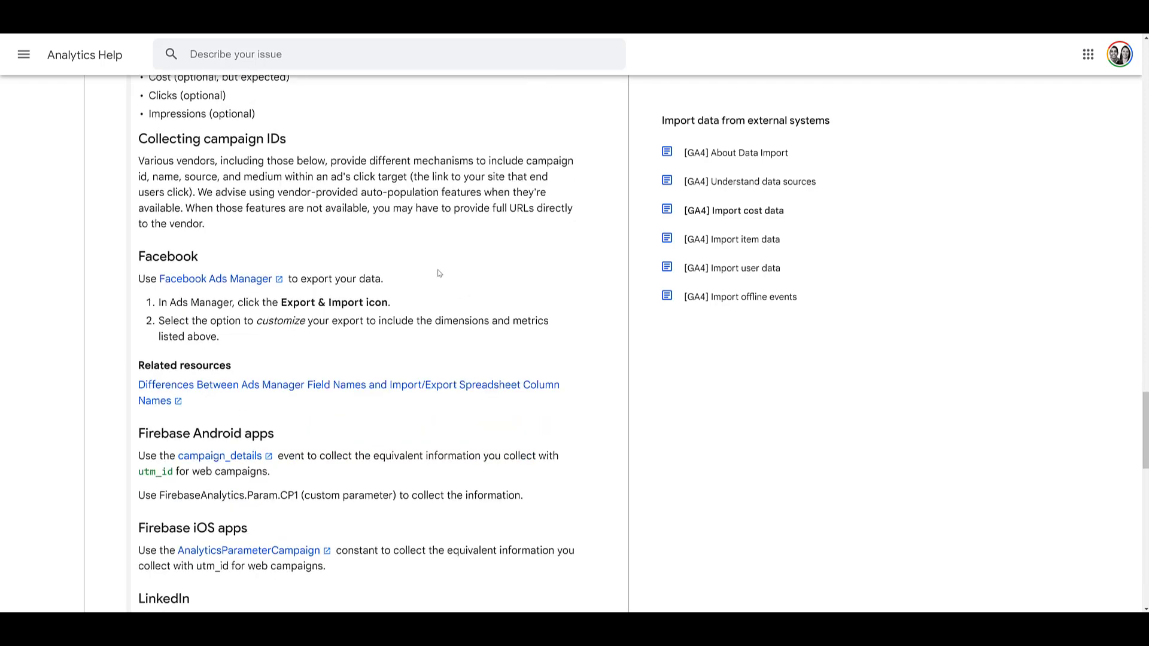
scroll(435, 273, down, 3)
scroll(432, 270, down, 6)
scroll(431, 270, down, 1)
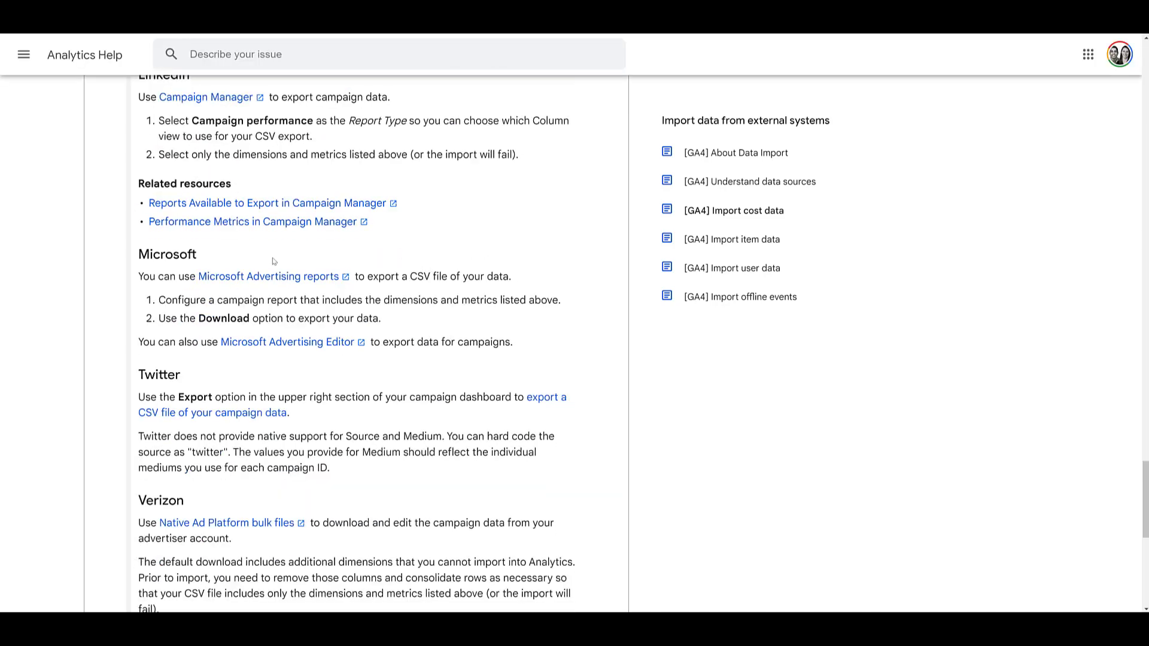
scroll(437, 276, down, 3)
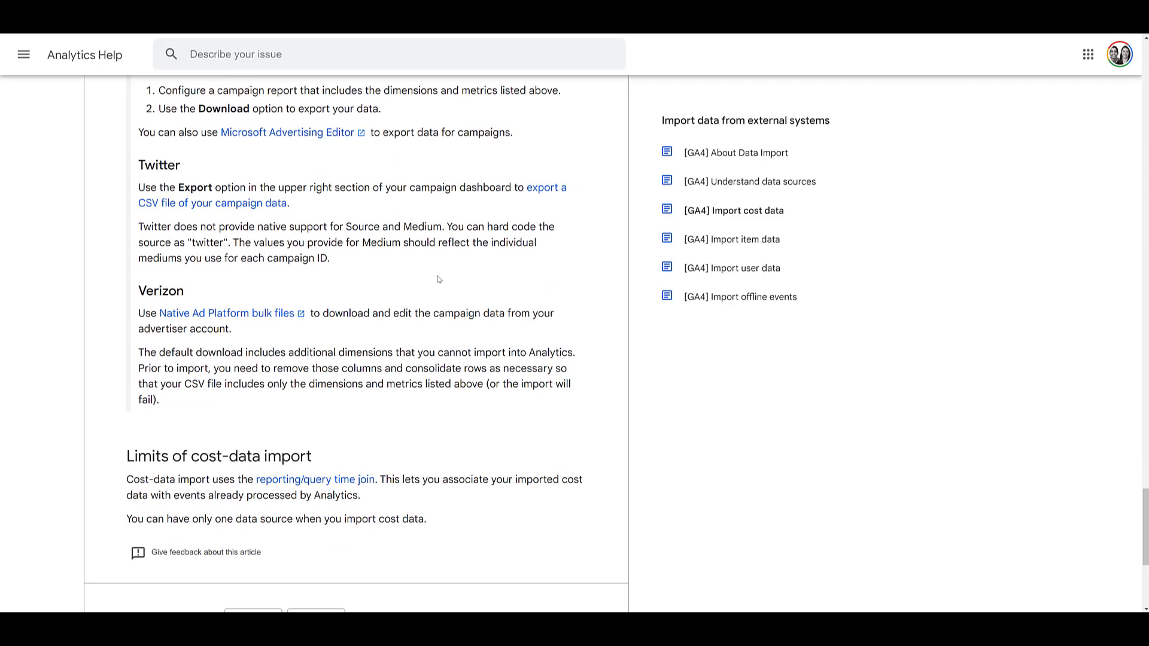